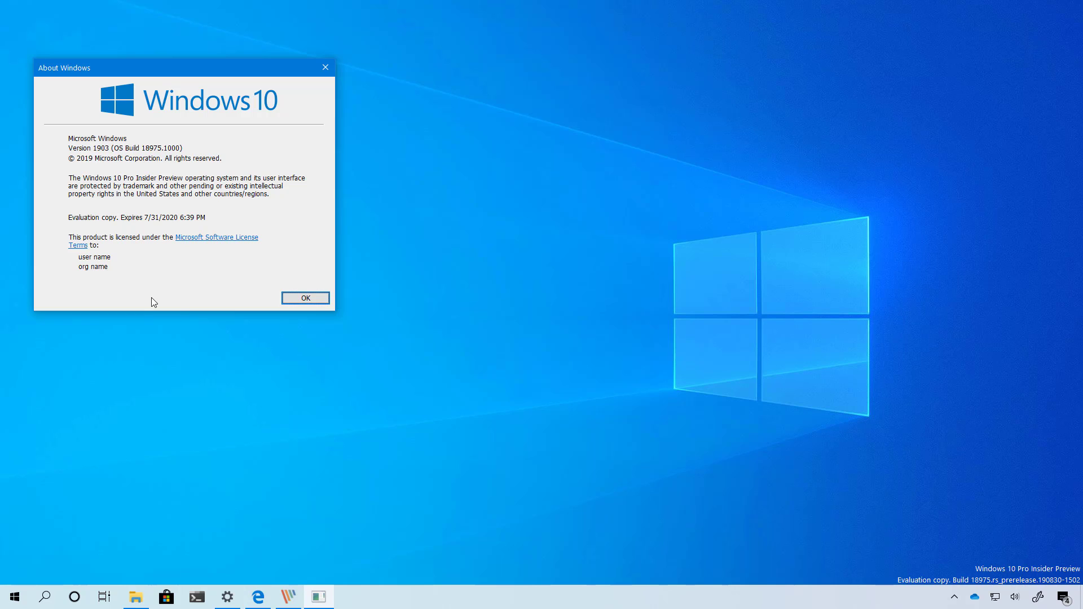
Step: Dismiss About Windows, then open Cortana, move it left and enlarge it so answers reflow
{"action": "key", "text": "Return"}
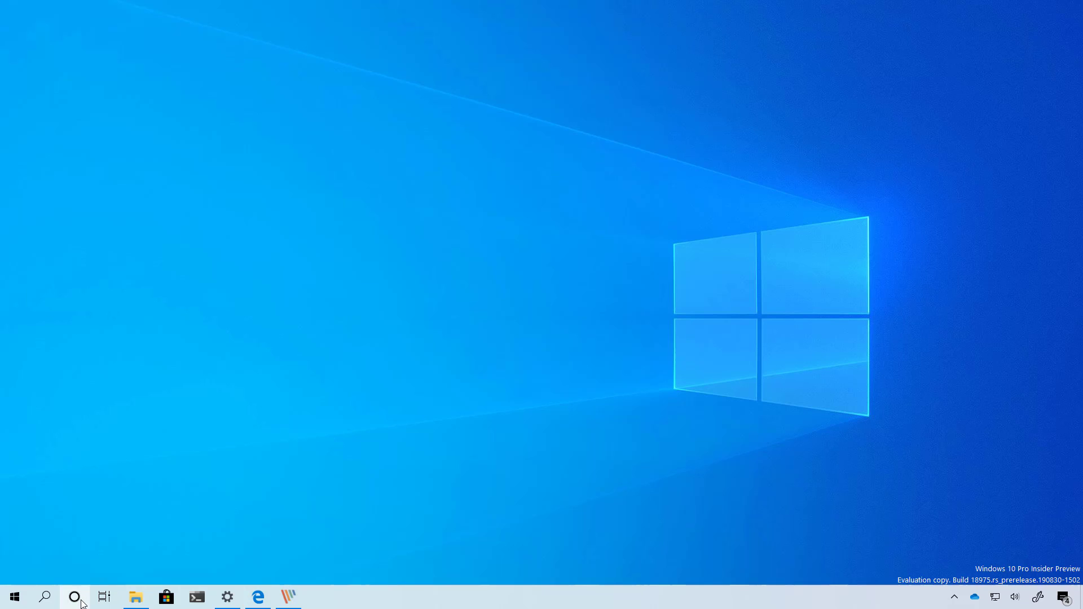
{"action": "left_click", "coordinate": [74, 597]}
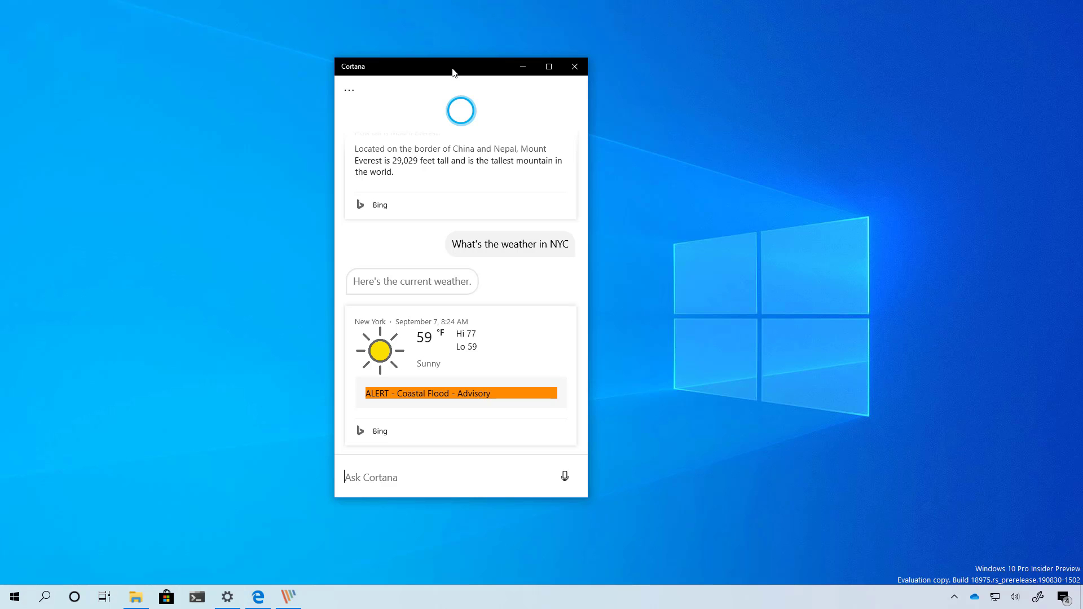
{"action": "left_click_drag", "start_coordinate": [453, 71], "coordinate": [275, 65]}
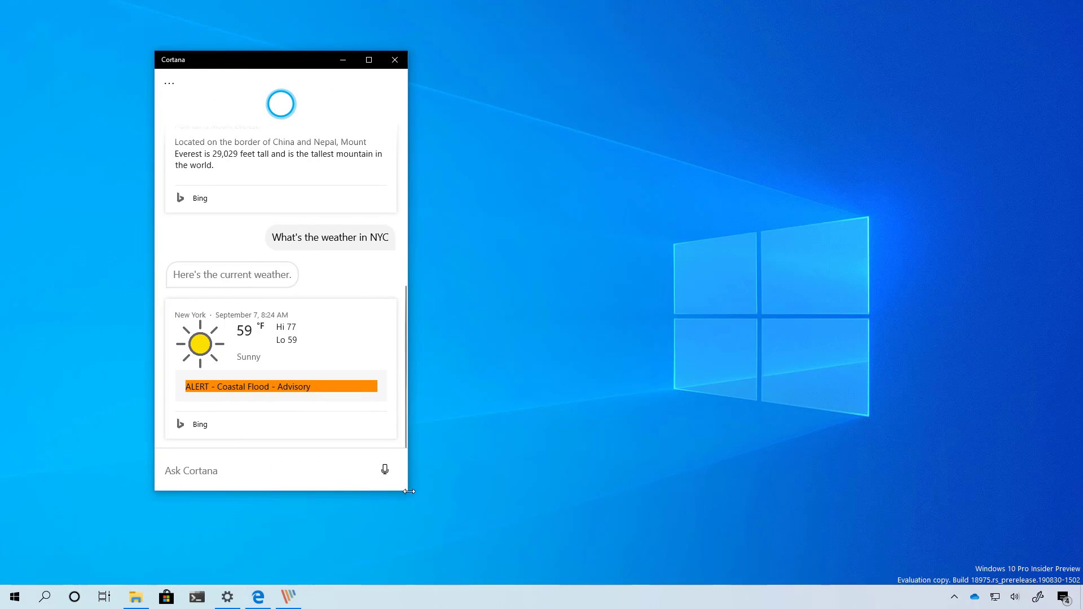
{"action": "left_click_drag", "start_coordinate": [408, 489], "coordinate": [495, 539]}
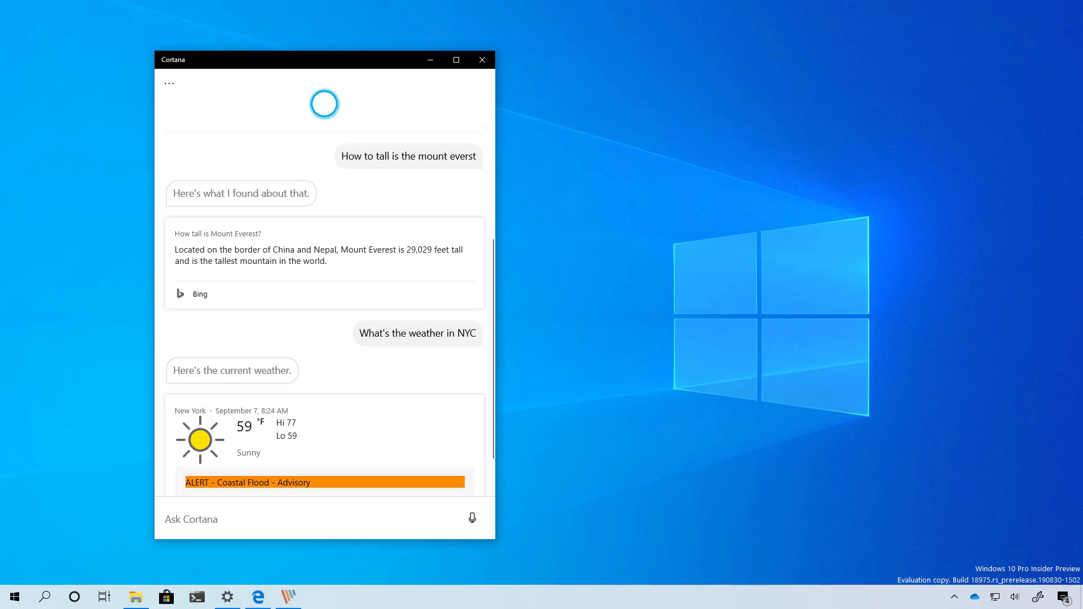
Step: Switch Tablet mode On under System > Tablet's additional tablet settings
{"action": "key", "text": "super+i"}
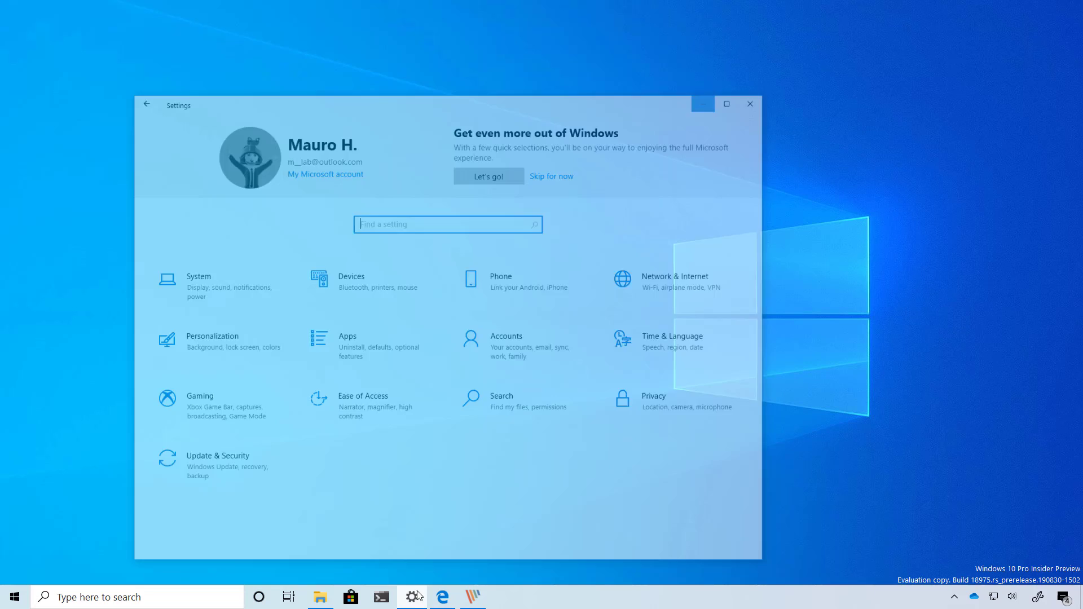
{"action": "left_click", "coordinate": [212, 258]}
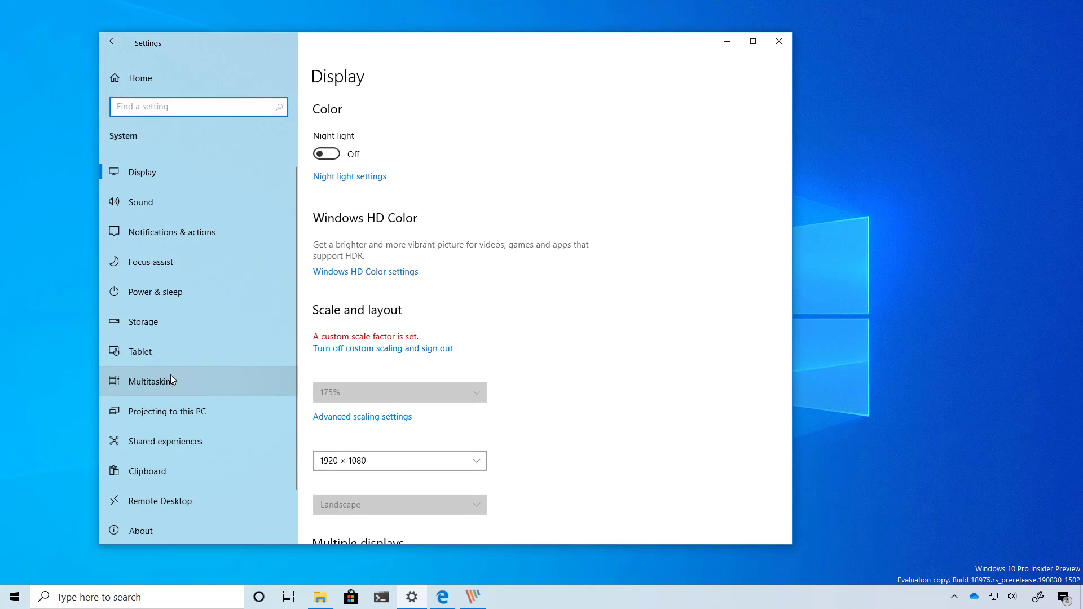
{"action": "left_click", "coordinate": [167, 359]}
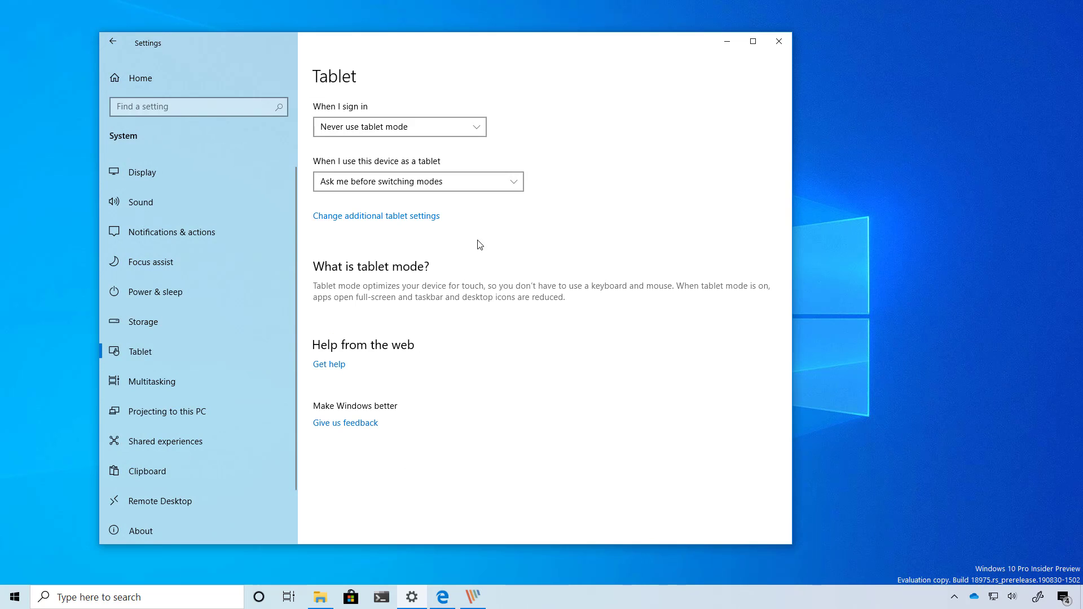
{"action": "left_click", "coordinate": [416, 225]}
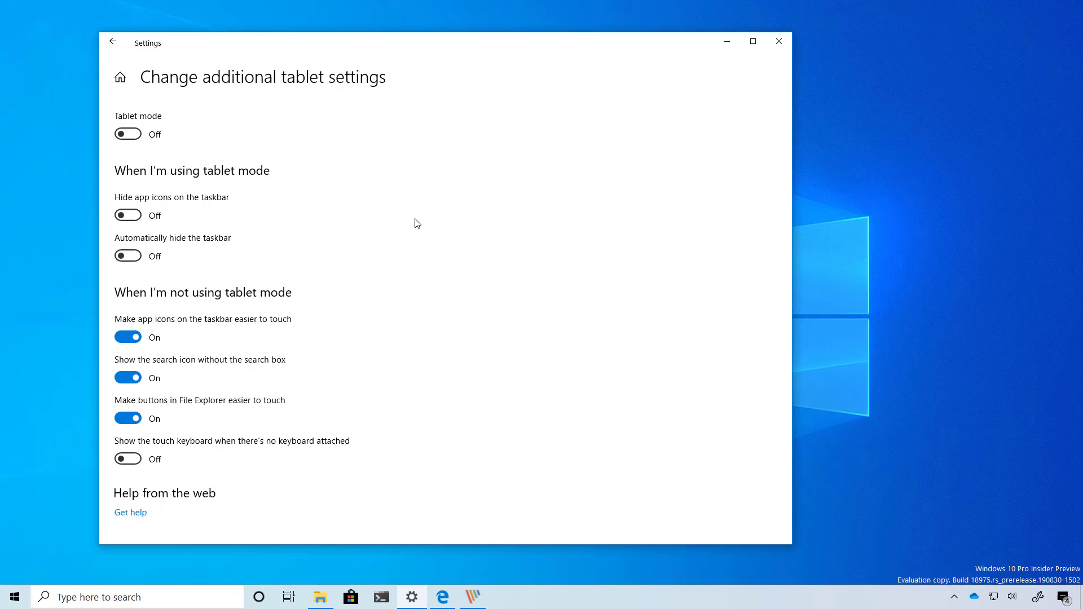
{"action": "left_click", "coordinate": [133, 135]}
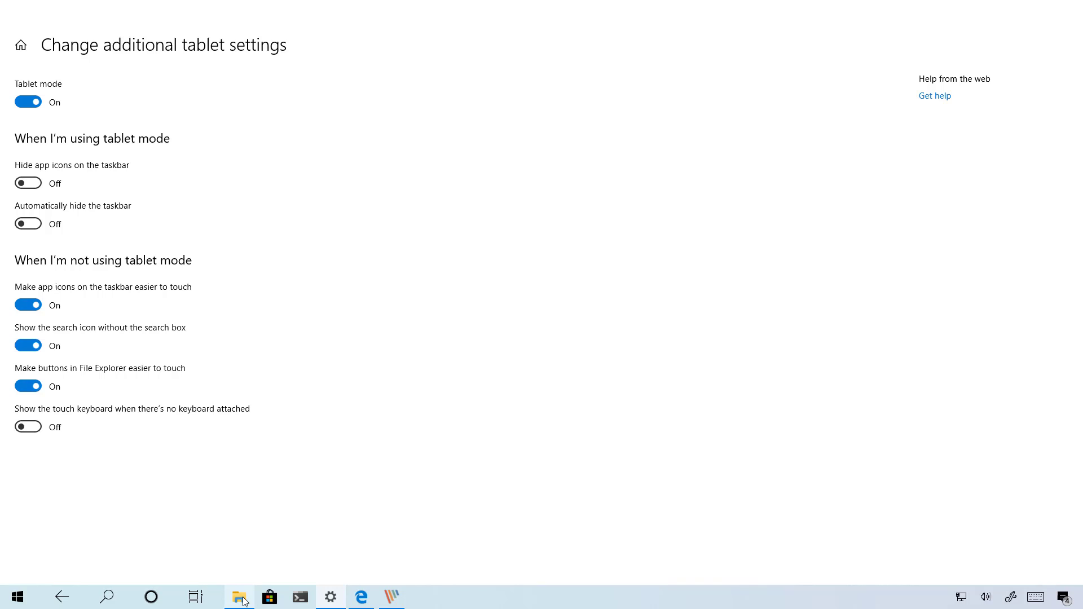
Step: Bring up the OneDrive - Family folder, then show and close the touch keyboard
{"action": "left_click", "coordinate": [313, 494]}
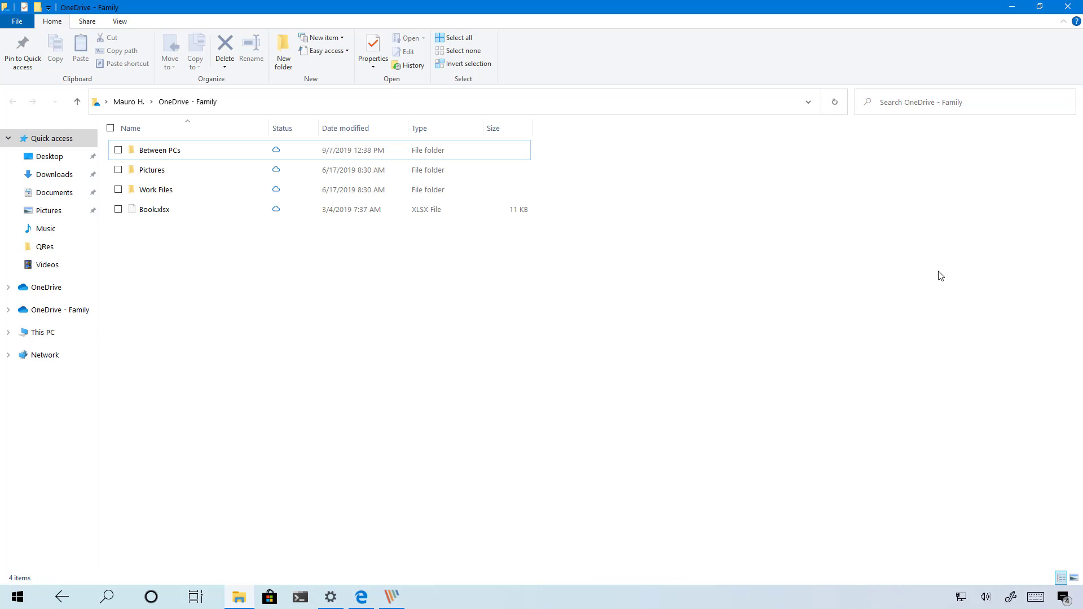
{"action": "left_click", "coordinate": [1028, 597]}
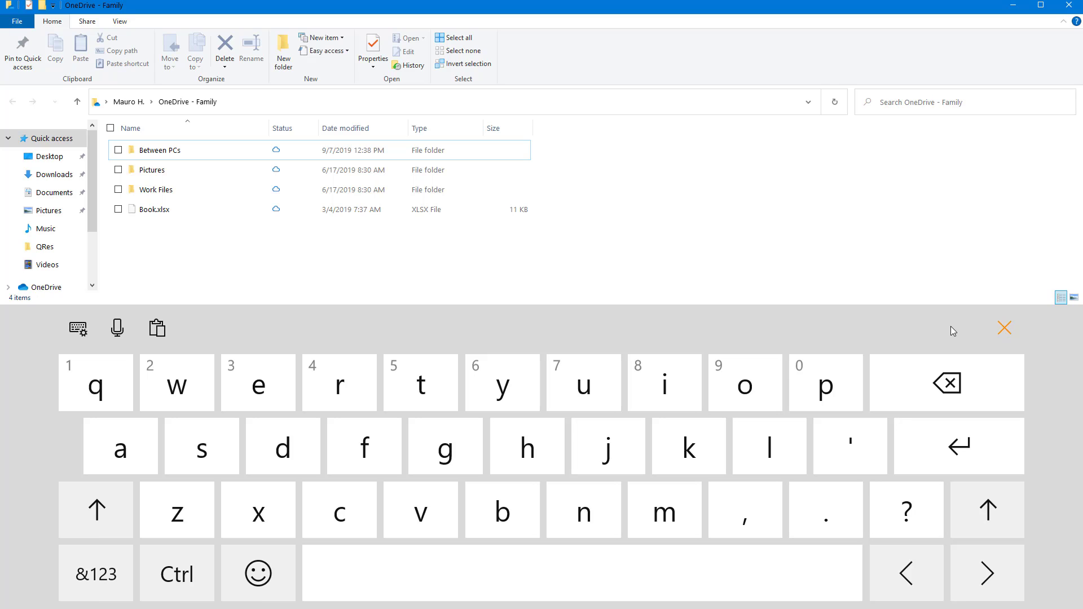
{"action": "left_click", "coordinate": [1004, 328]}
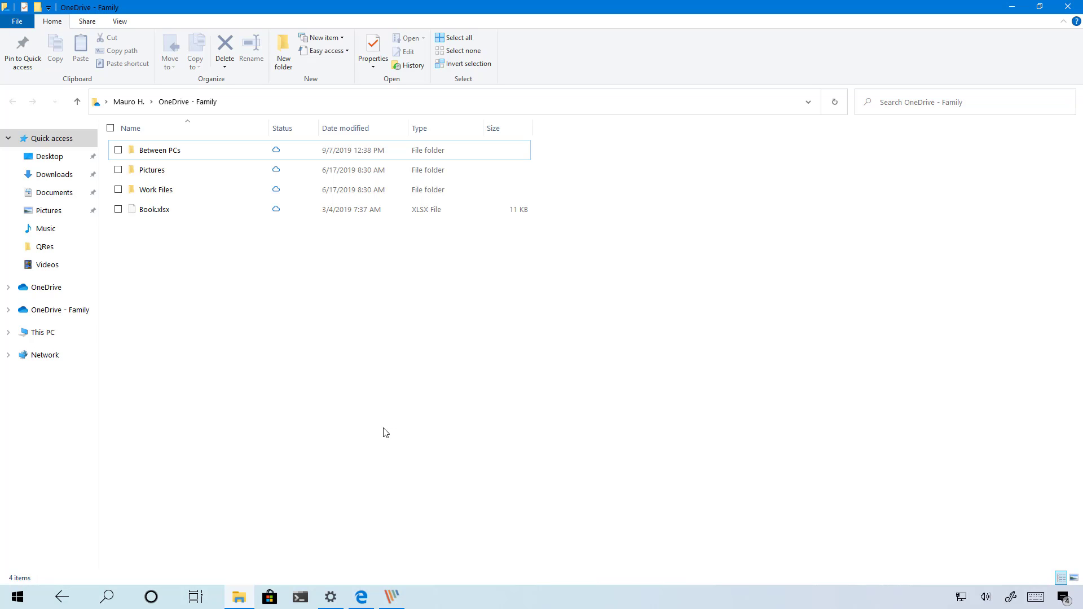
Step: Switch Tablet mode Off, reopen additional tablet settings, then go to the Pureinfotech 20H1 article in Edge
{"action": "left_click", "coordinate": [334, 593]}
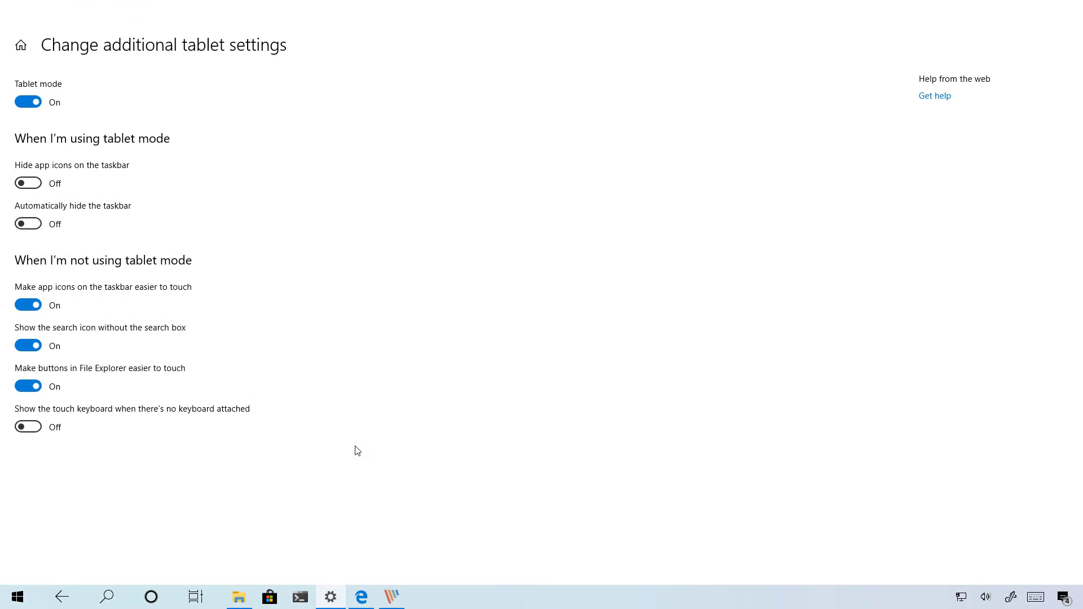
{"action": "left_click", "coordinate": [29, 101]}
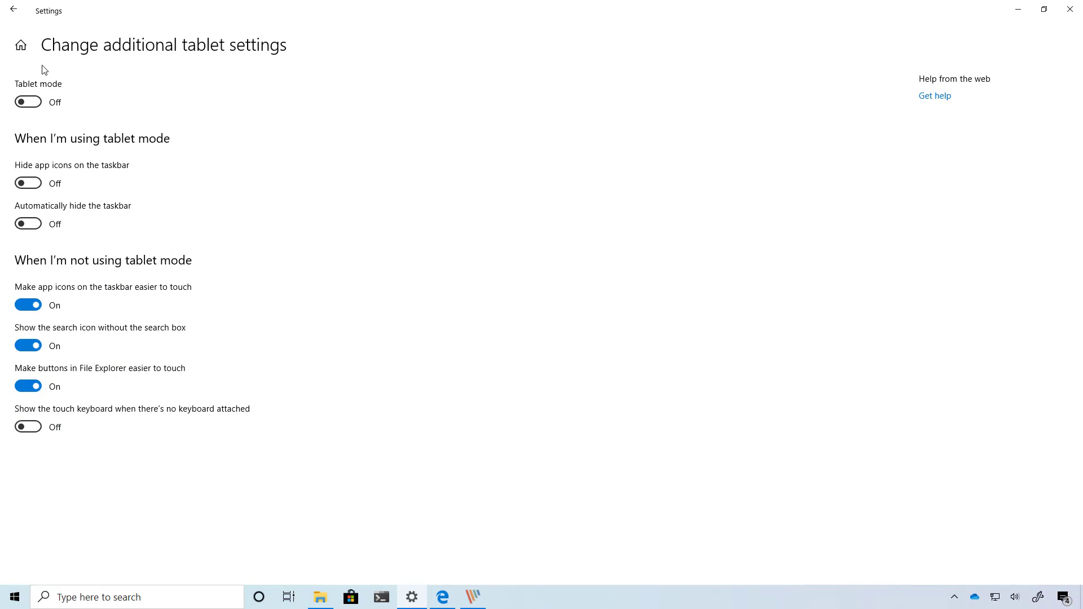
{"action": "left_click", "coordinate": [13, 10]}
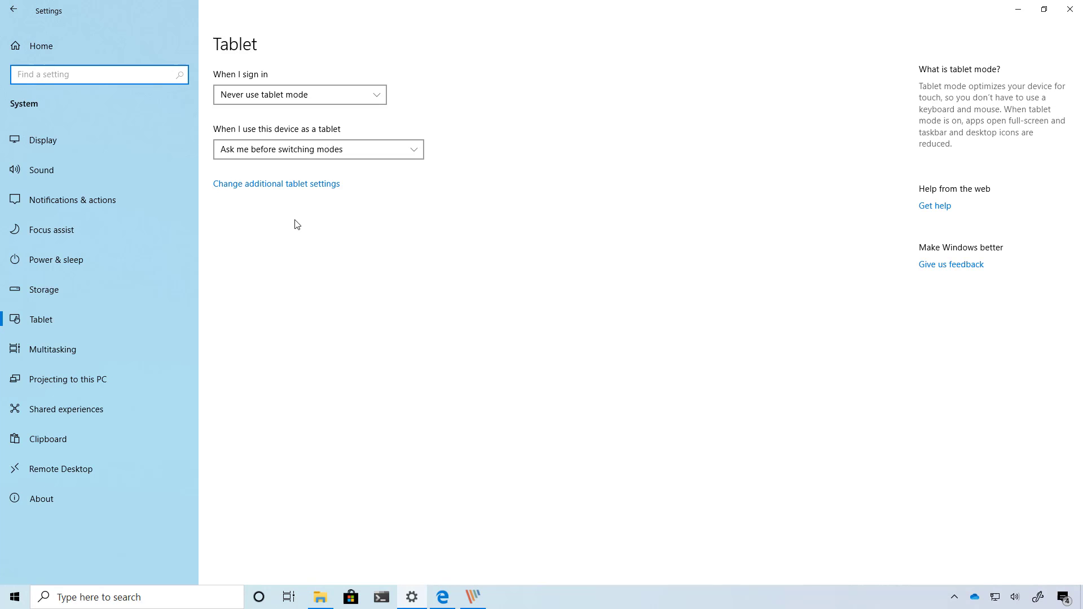
{"action": "left_click", "coordinate": [284, 186]}
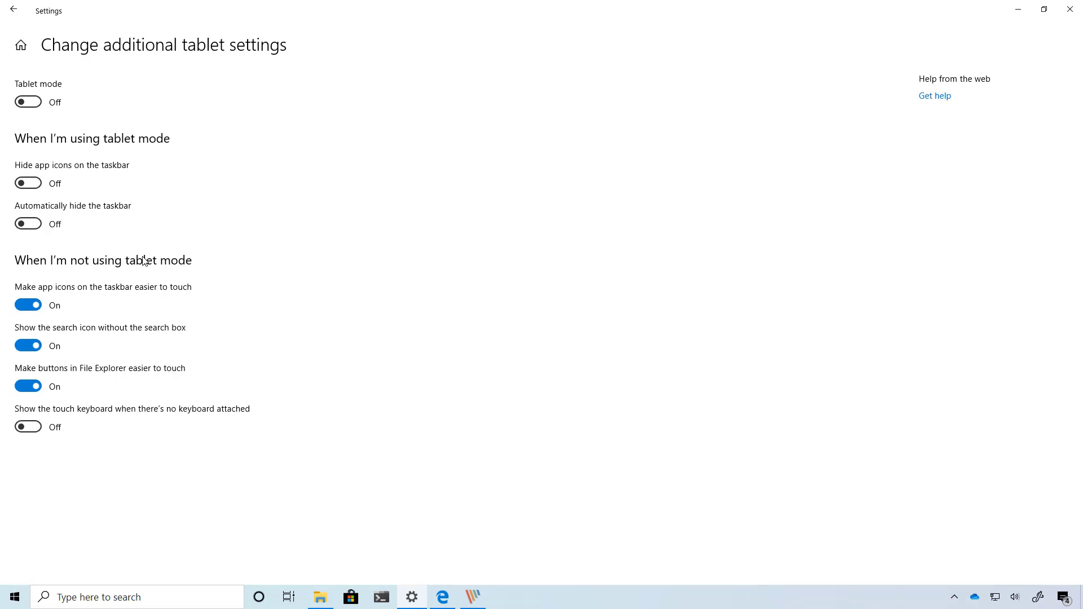
{"action": "key", "text": "alt+Tab"}
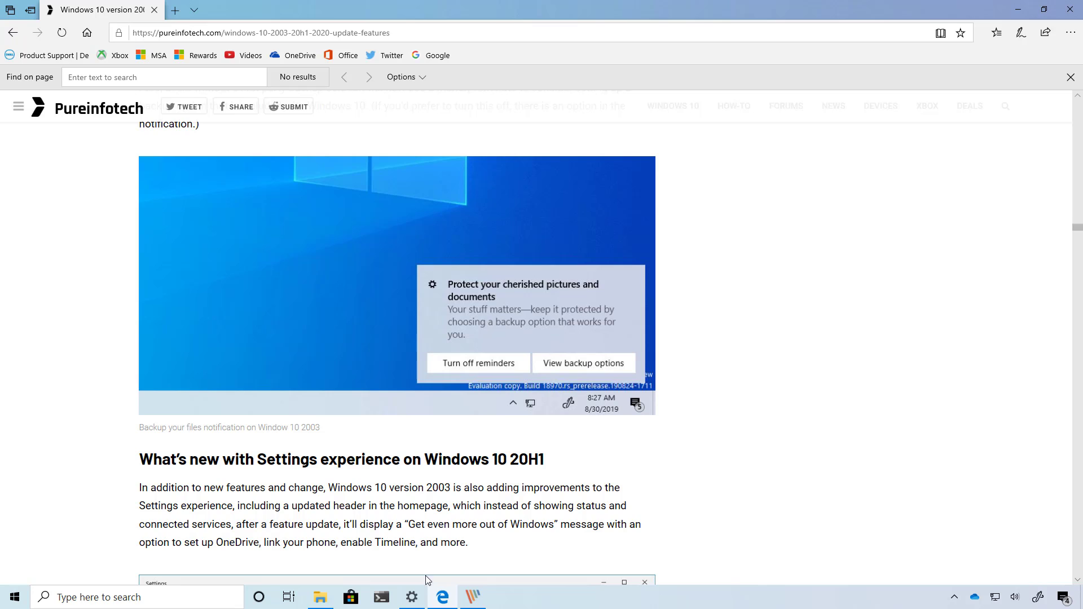
Step: View the Backup page under Update & Security and start the 'Sign in to OneDrive' option
{"action": "left_click", "coordinate": [412, 597]}
{"action": "left_click", "coordinate": [508, 333]}
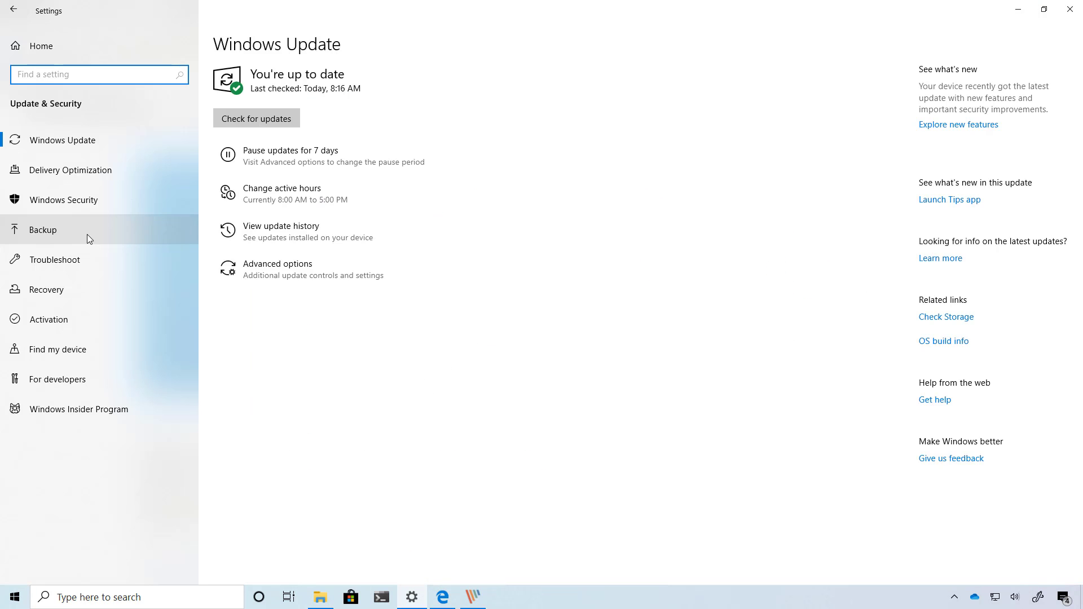
{"action": "left_click", "coordinate": [87, 234]}
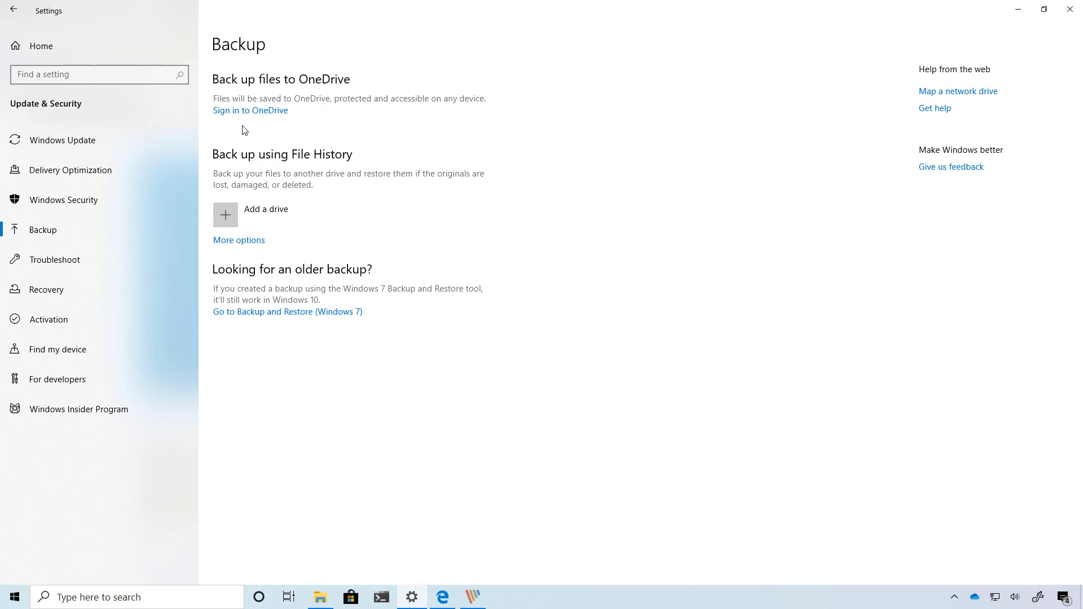
{"action": "left_click", "coordinate": [248, 113]}
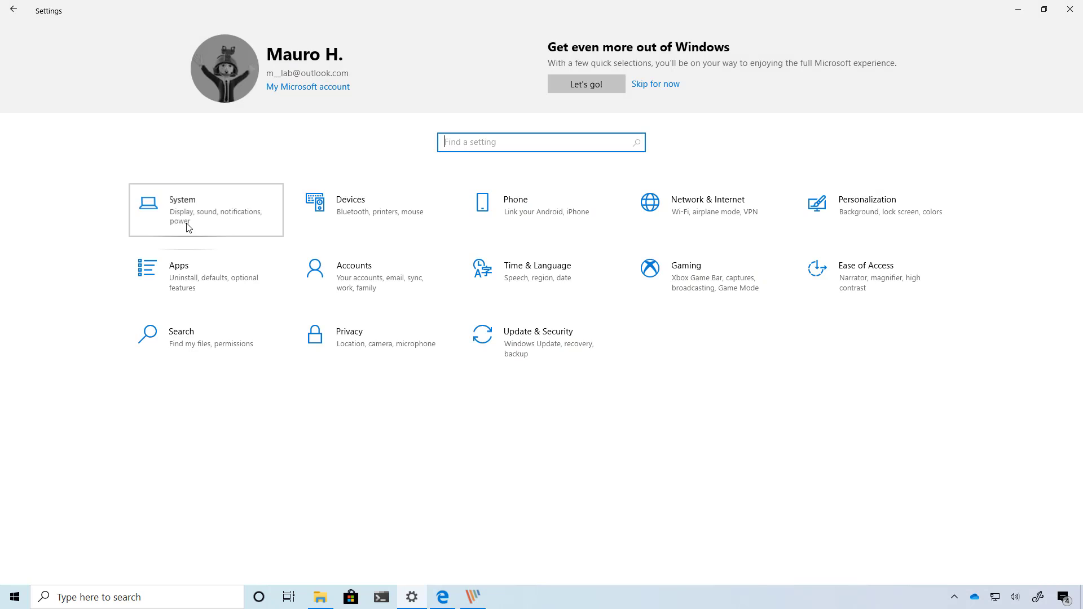
{"action": "left_click", "coordinate": [189, 227]}
{"action": "left_click", "coordinate": [67, 202]}
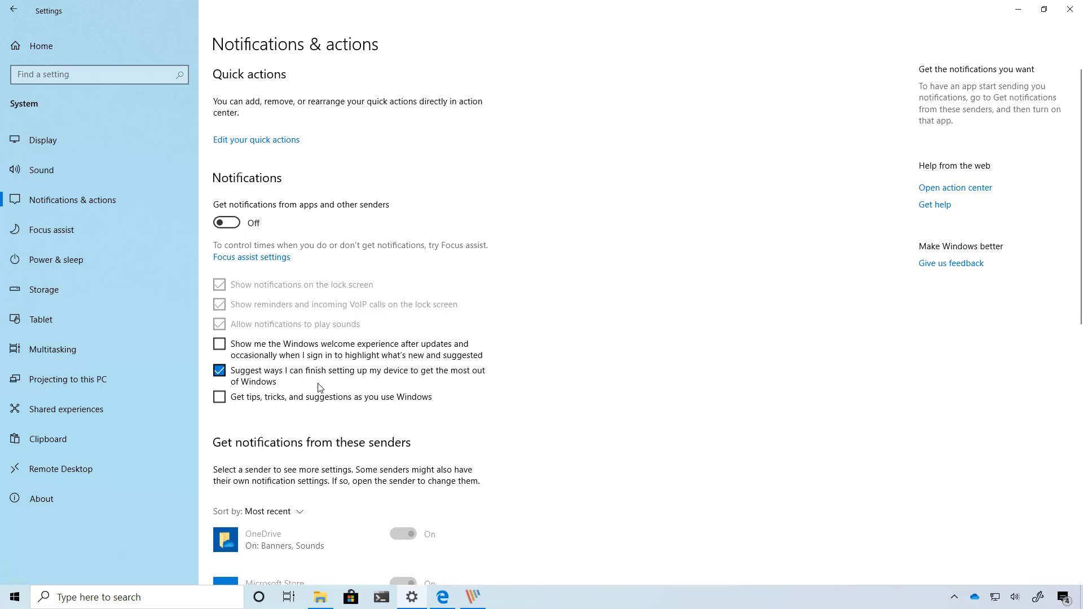
{"action": "left_click", "coordinate": [455, 595]}
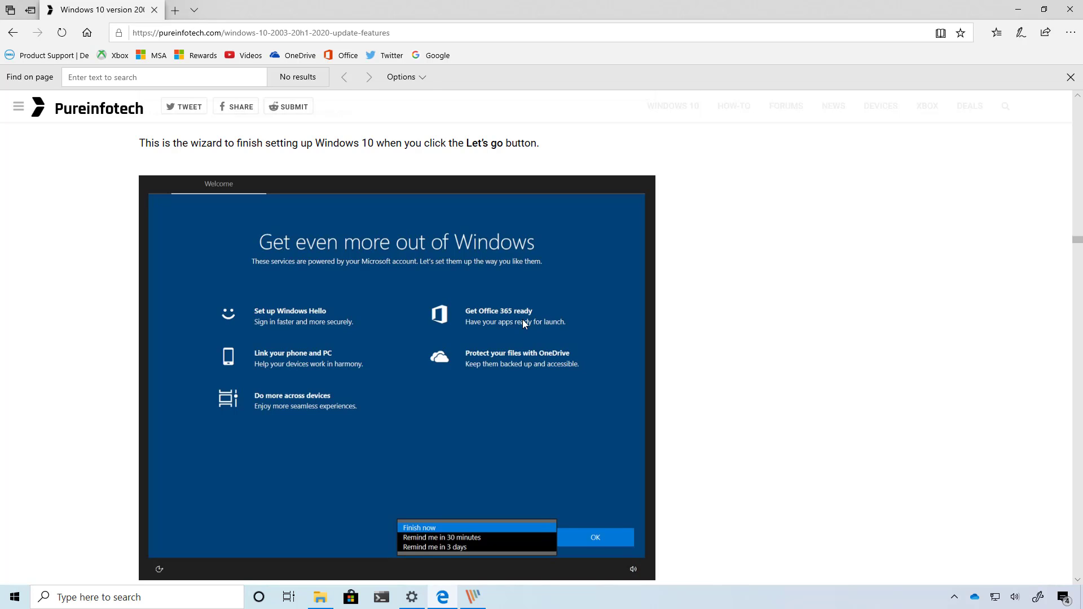
{"action": "left_click", "coordinate": [1019, 9]}
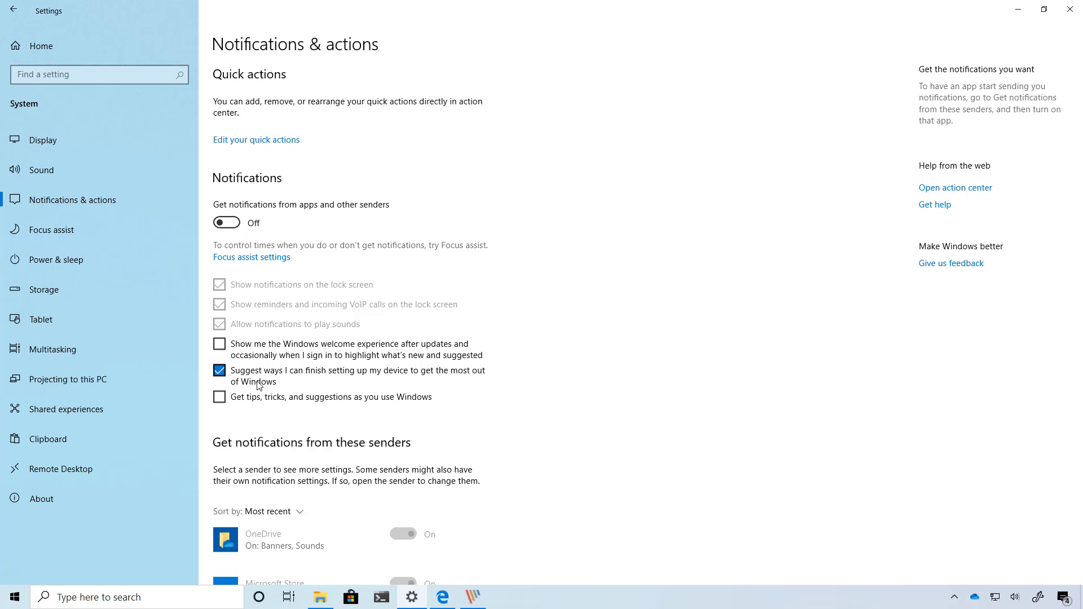
{"action": "left_click", "coordinate": [87, 44]}
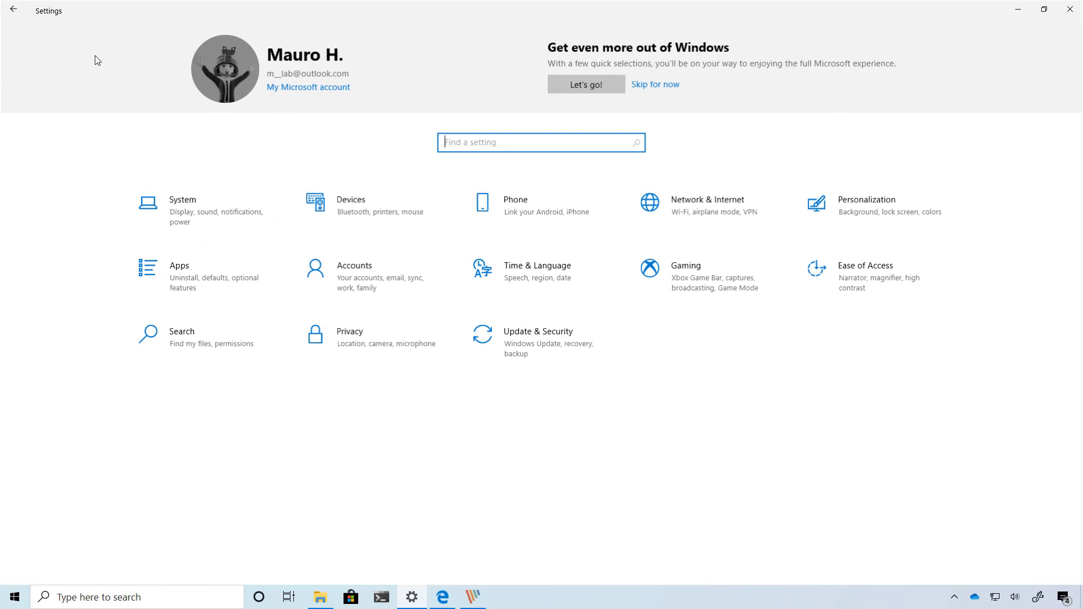
Step: Switch the Restart apps toggle On in Accounts > Sign-in options, then return Home
{"action": "left_click", "coordinate": [328, 285]}
{"action": "left_click", "coordinate": [71, 198]}
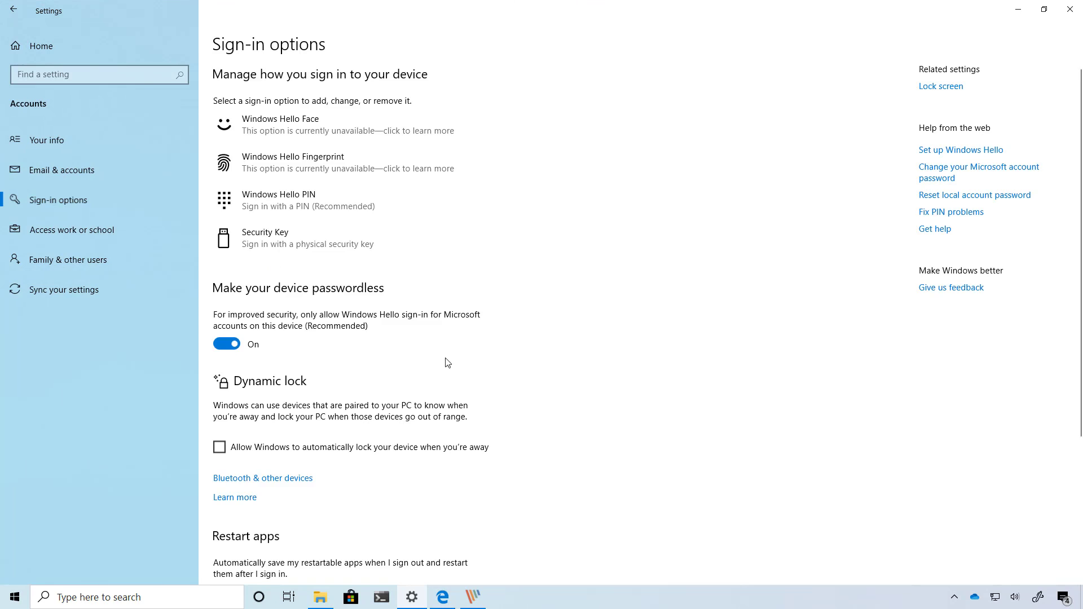
{"action": "scroll", "coordinate": [462, 372], "scroll_direction": "down", "scroll_amount": 4}
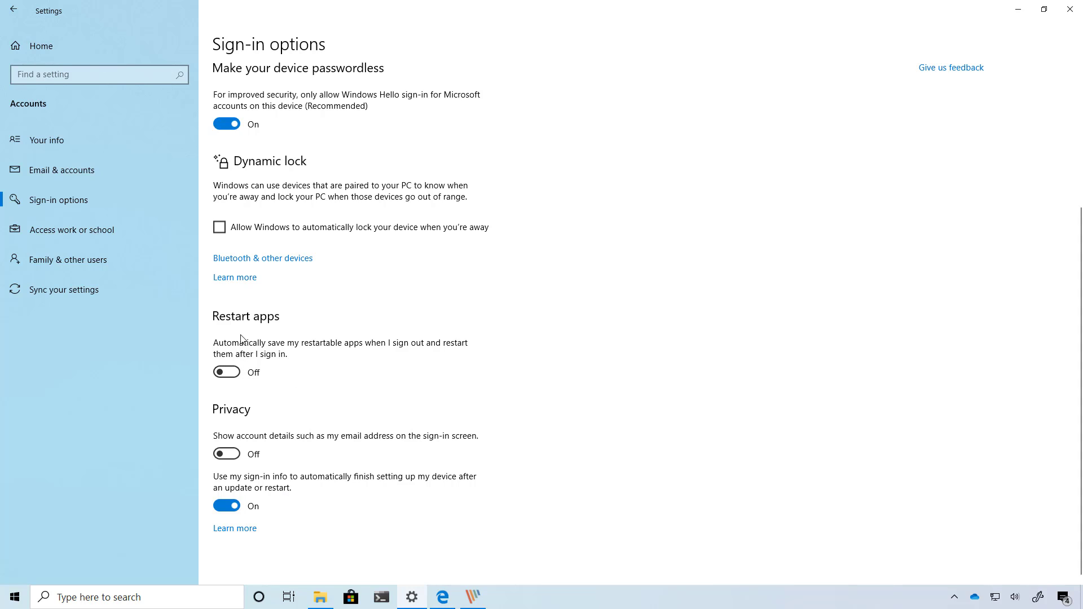
{"action": "left_click", "coordinate": [226, 372]}
{"action": "left_click", "coordinate": [67, 51]}
Step: Choose Get started under Reset this PC on the Update & Security > Recovery page
{"action": "left_click", "coordinate": [508, 343]}
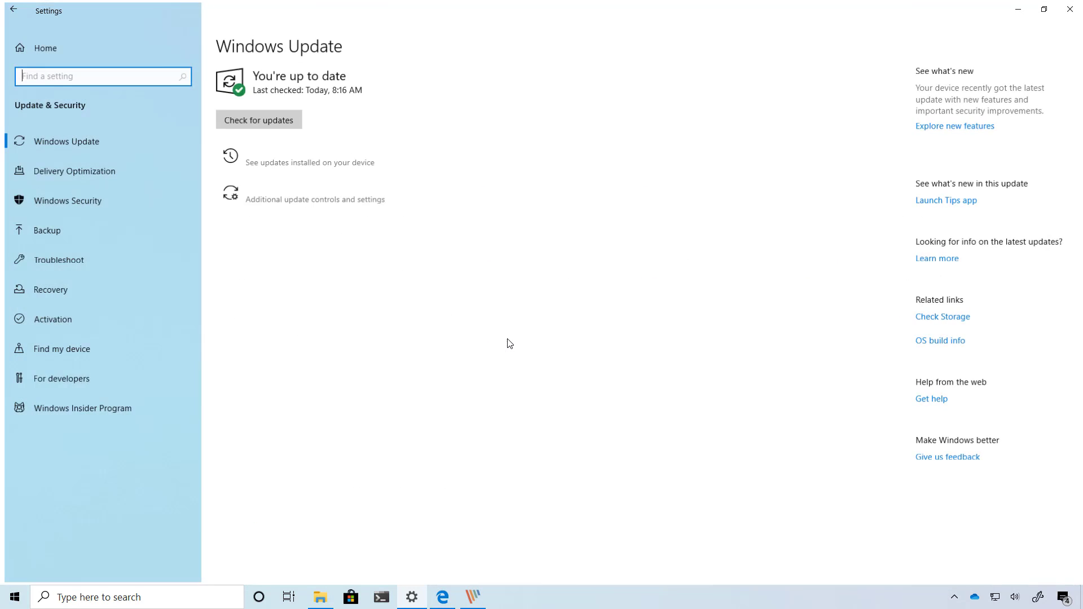
{"action": "left_click", "coordinate": [63, 293]}
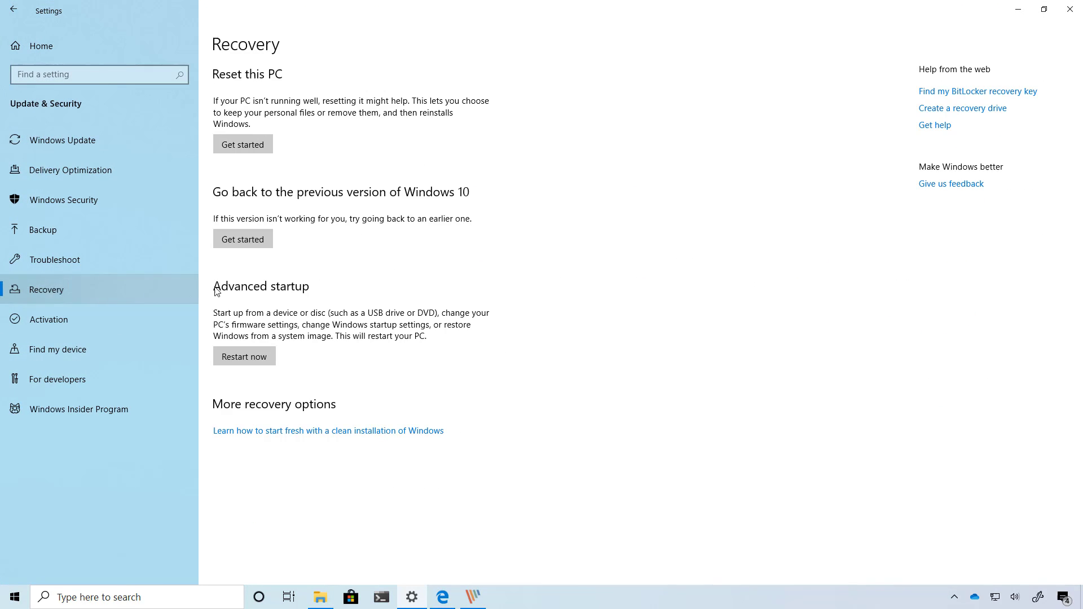
{"action": "left_click", "coordinate": [255, 148]}
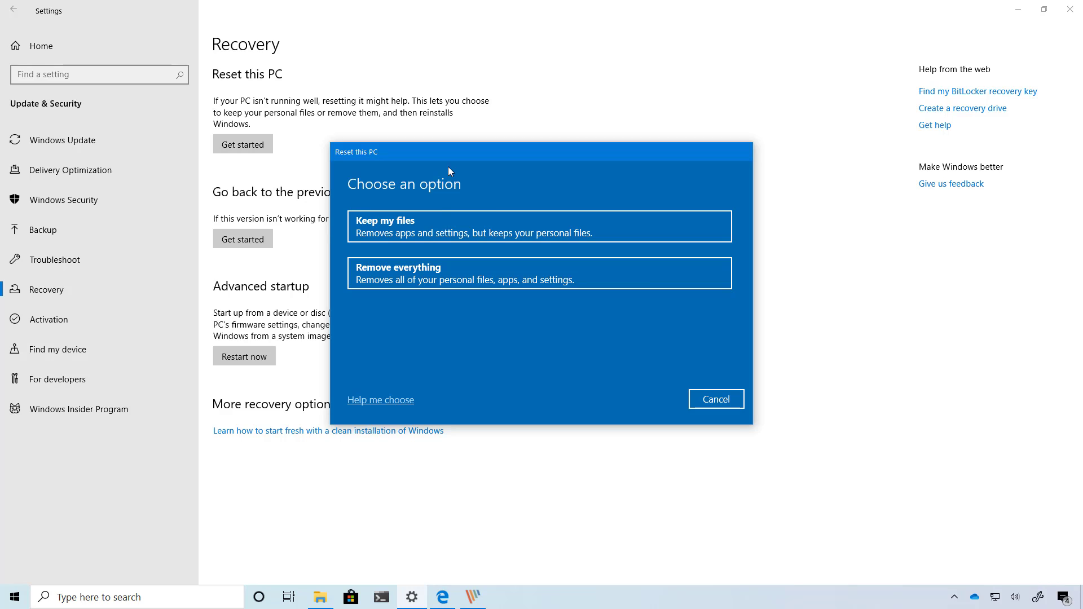
Step: Choose Keep my files and Cloud download, then advance past the settings and warning screens
{"action": "left_click", "coordinate": [427, 235]}
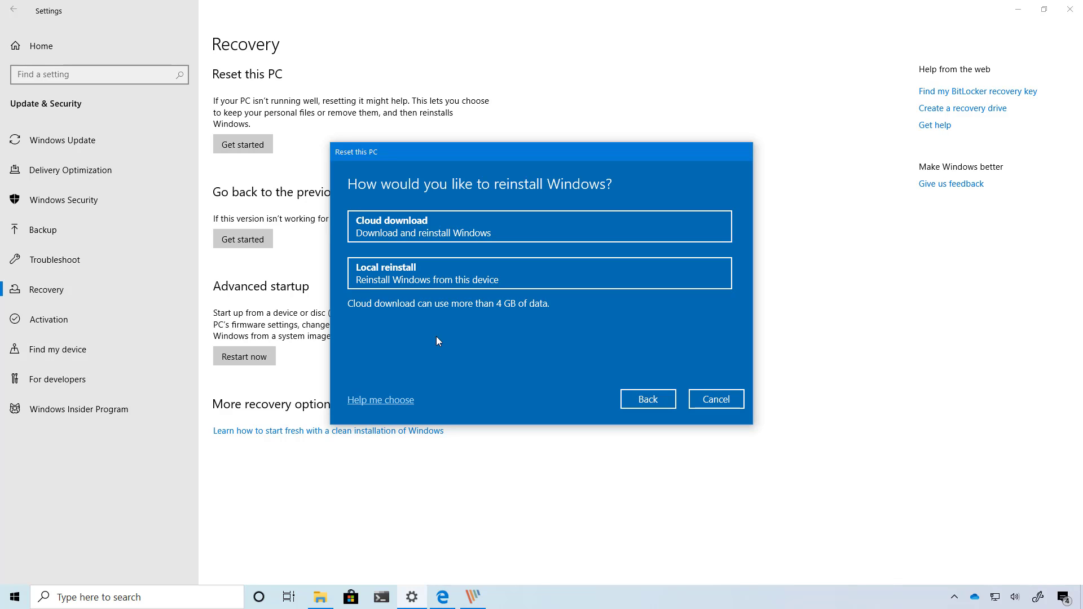
{"action": "left_click", "coordinate": [384, 227]}
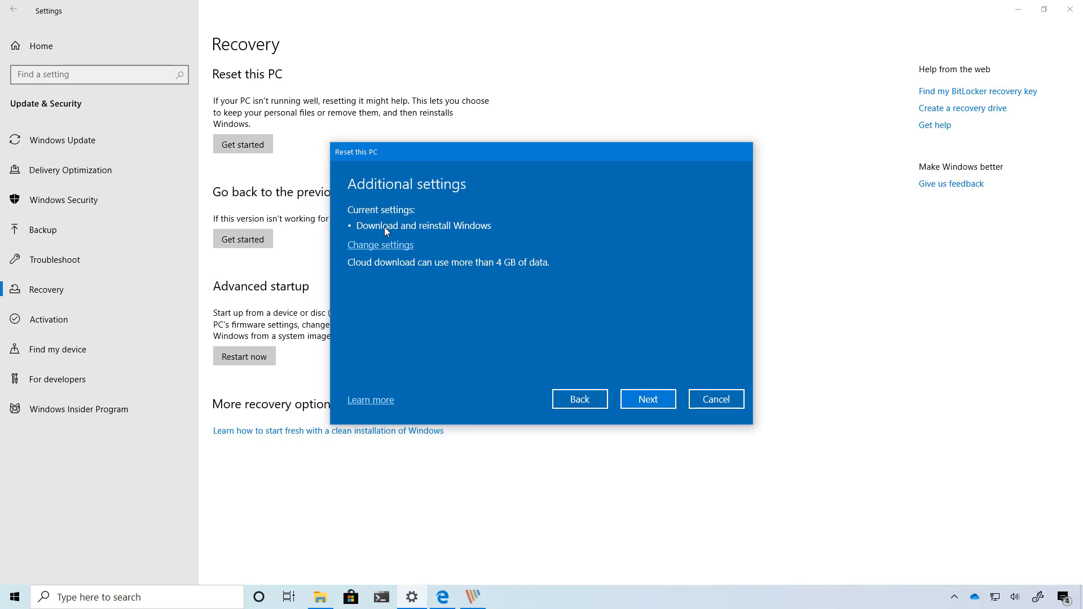
{"action": "left_click", "coordinate": [648, 399]}
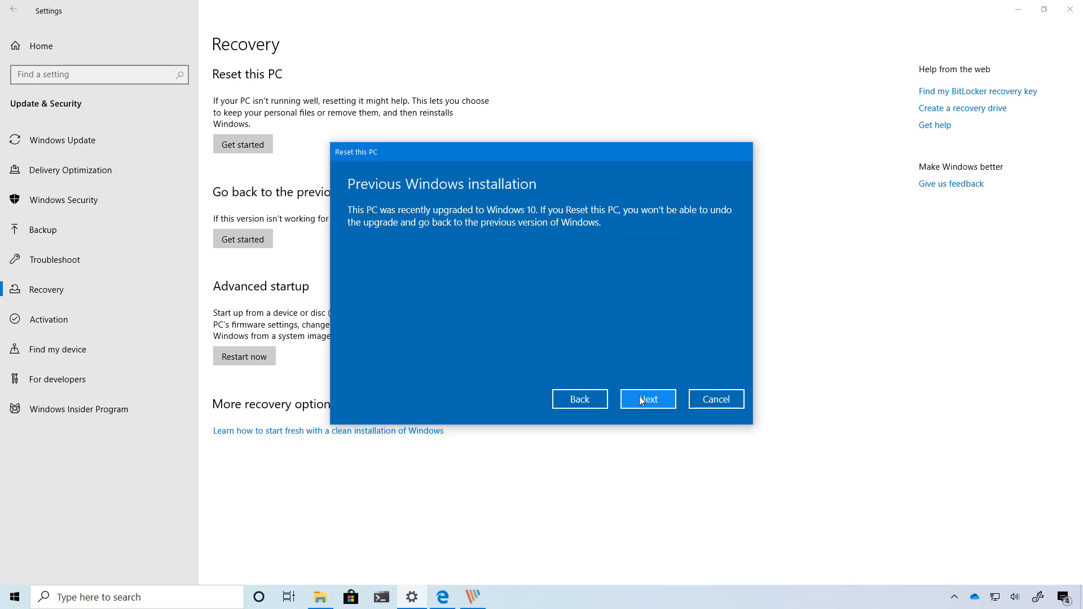
{"action": "left_click", "coordinate": [641, 399]}
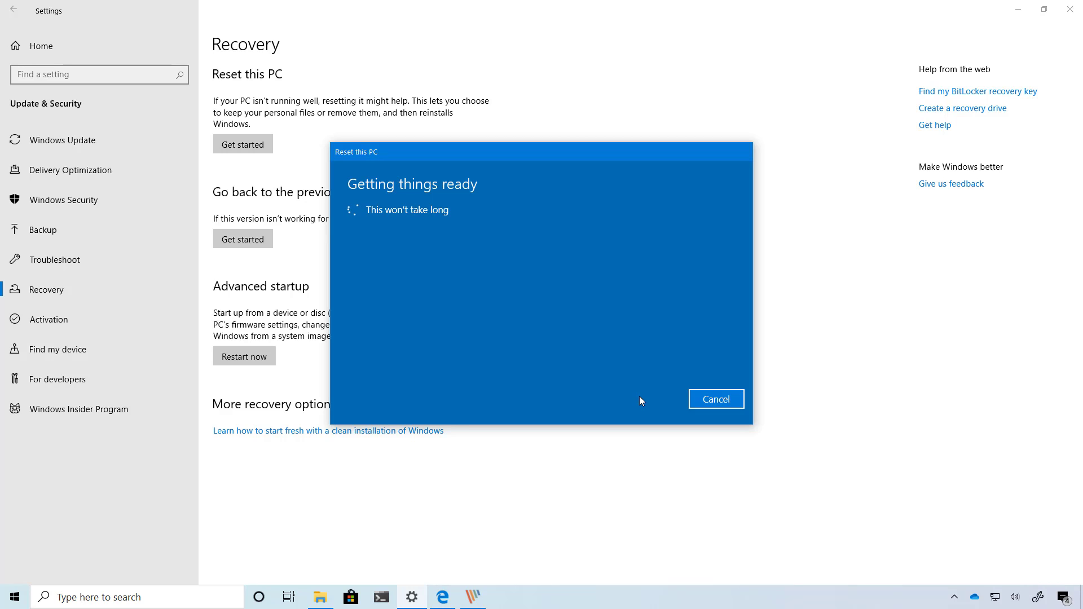
Step: Cancel the Reset this PC wizard
{"action": "left_click", "coordinate": [718, 400]}
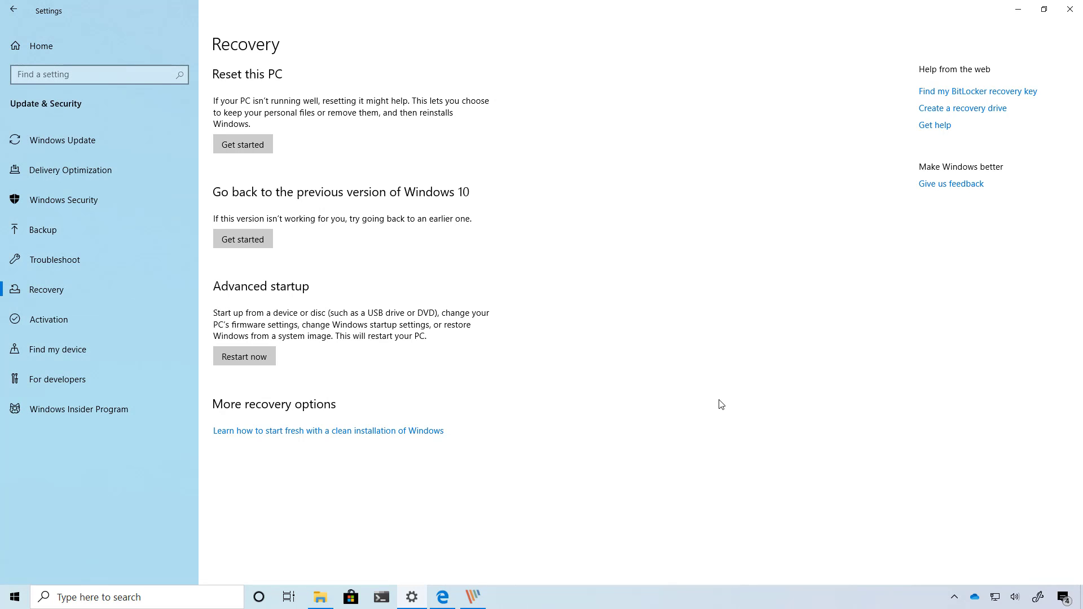